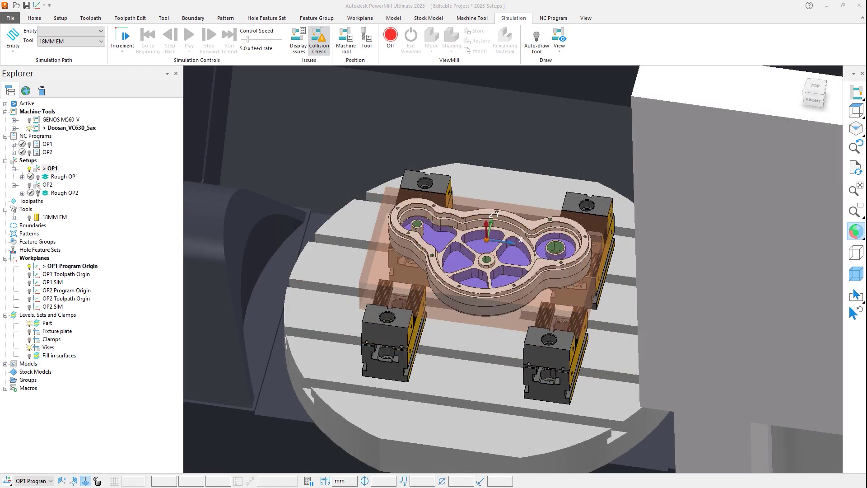
Compare setups OP2 and OP1, then view the bare part from the top and from underneath
click(37, 185)
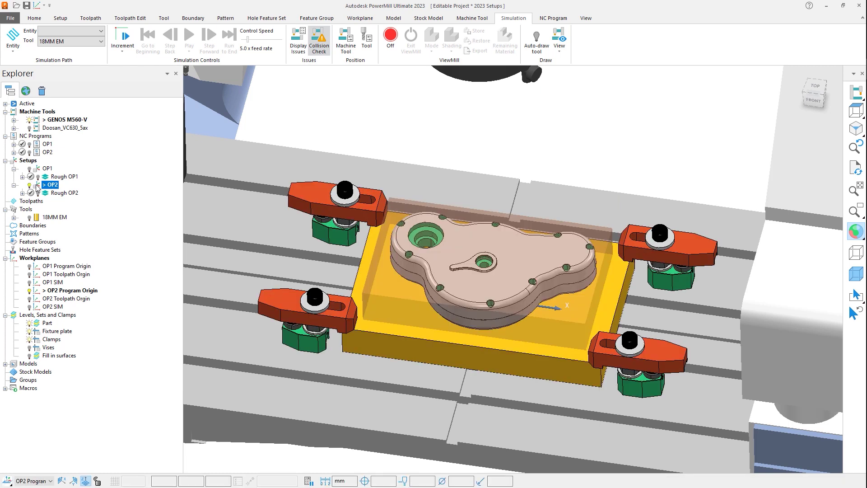
click(37, 170)
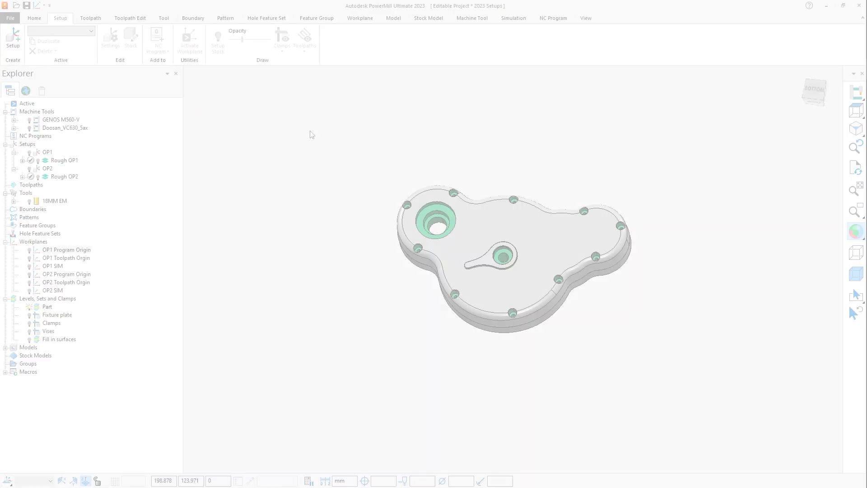
key(ctrl+5)
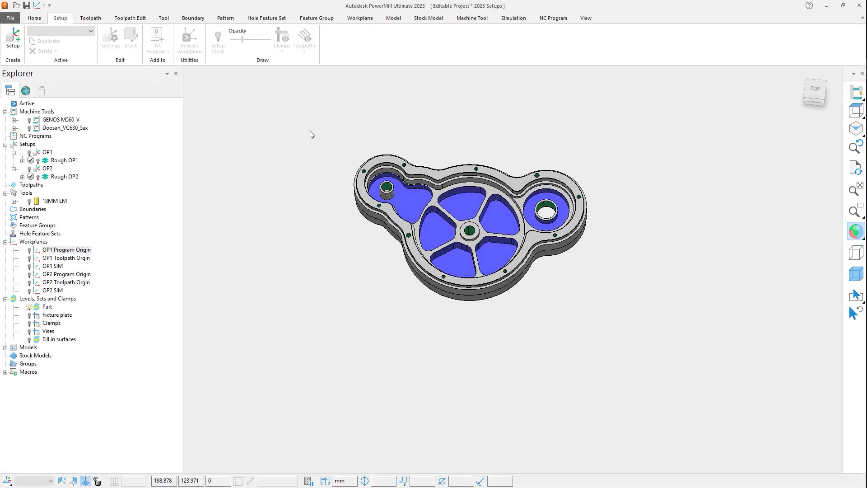
key(ctrl+0)
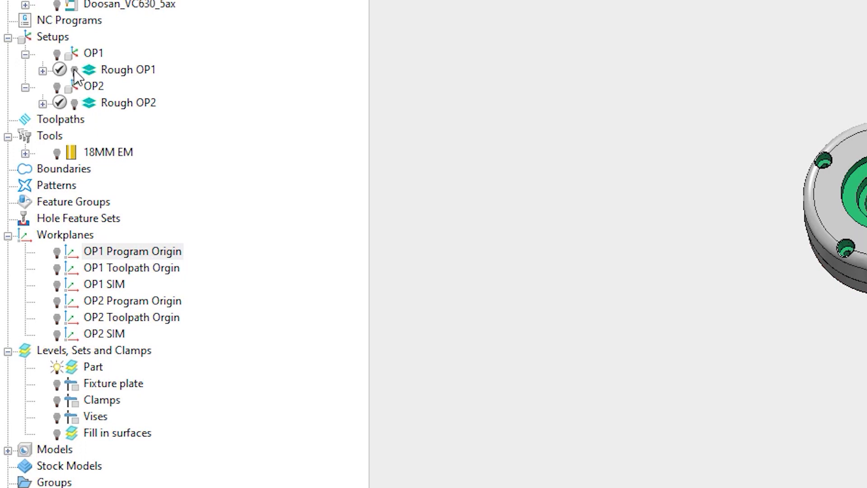
Activate setup OP1 and select its OP1 Program Origin workplane
click(76, 55)
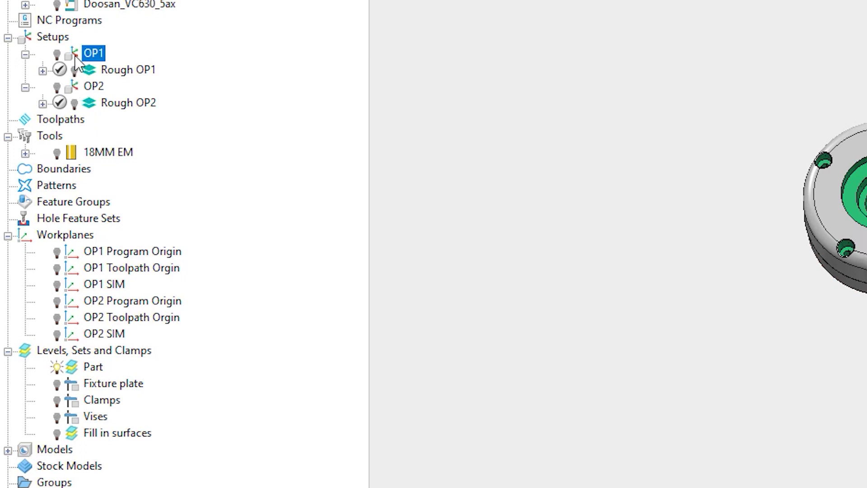
double_click(76, 55)
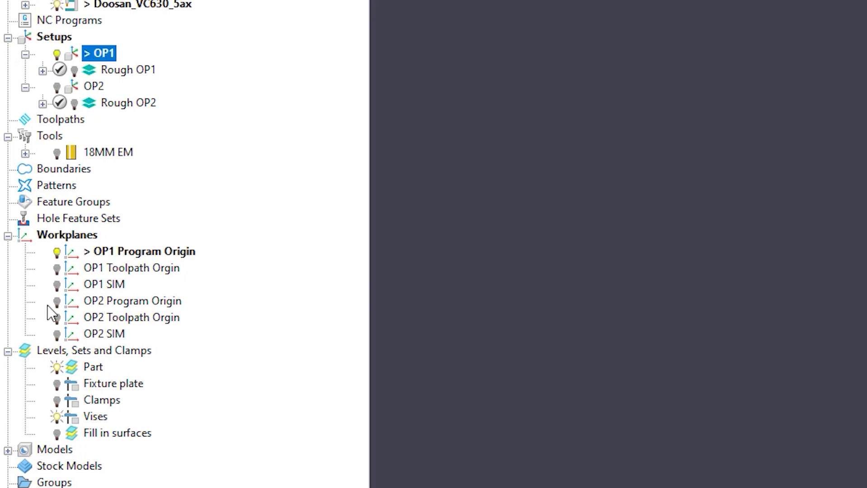
click(74, 256)
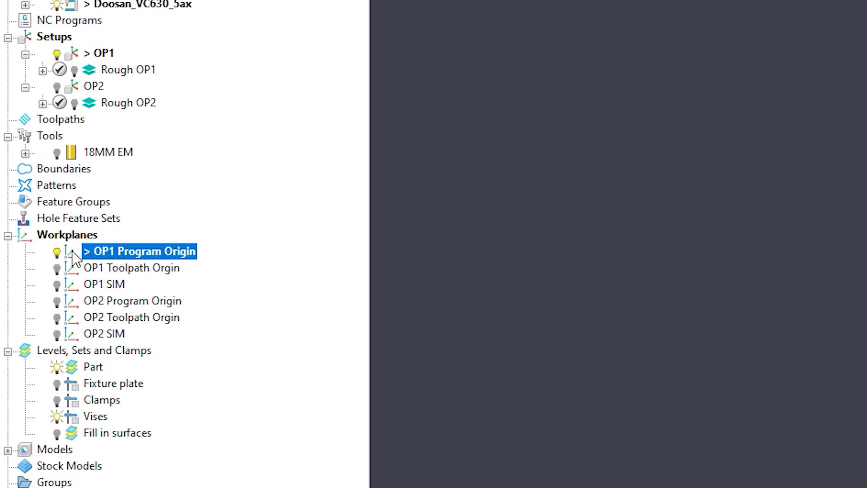
Activate setup OP2 to compare its OP2 Program Origin workplane, then pick the Rough OP1 toolpath
click(76, 91)
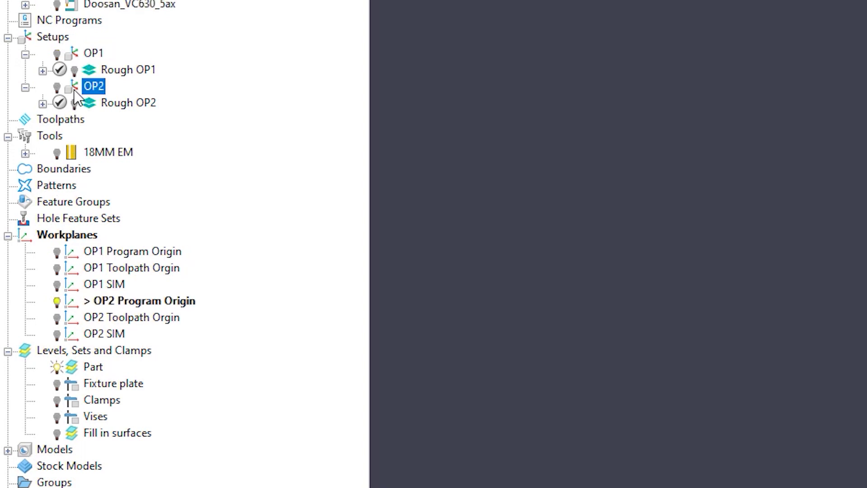
double_click(75, 90)
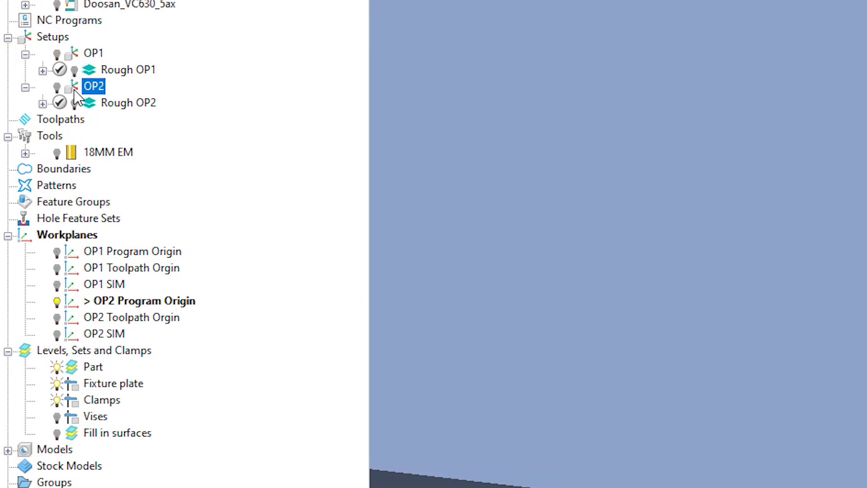
click(71, 302)
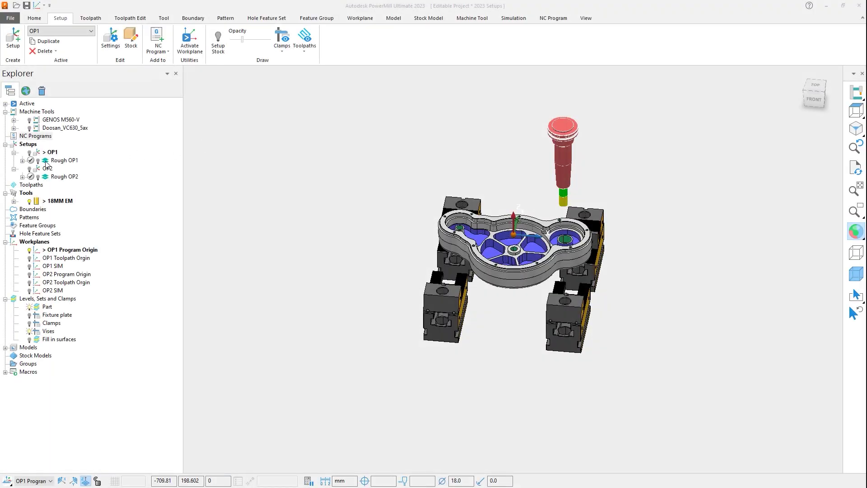
click(45, 162)
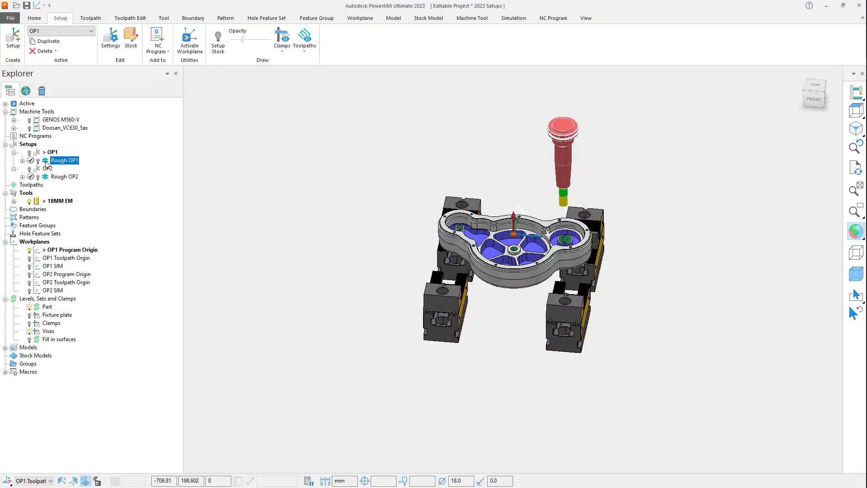
Activate Rough OP1 and check which workplane a new Constant Z Finishing toolpath inherits (OP1 Toolpath Orgin)
double_click(46, 163)
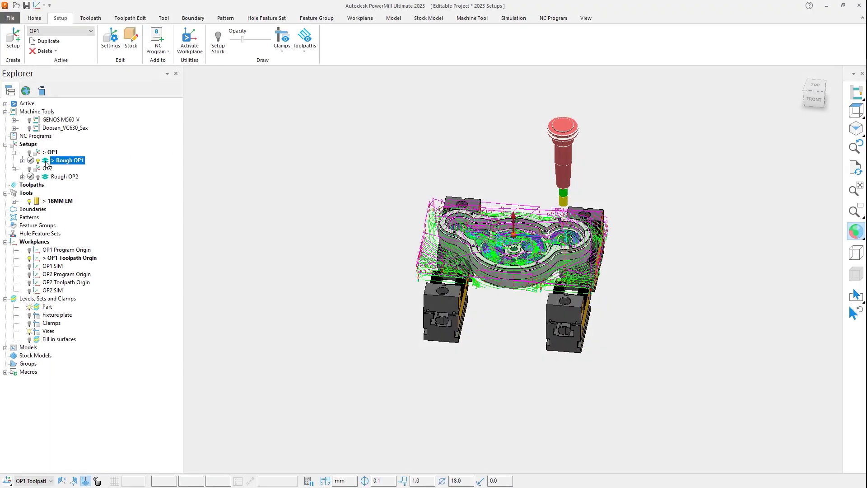
click(73, 259)
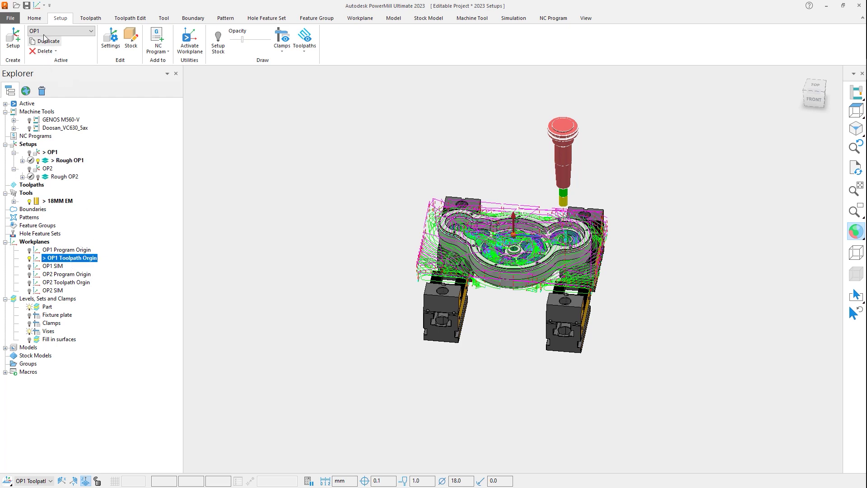
click(90, 18)
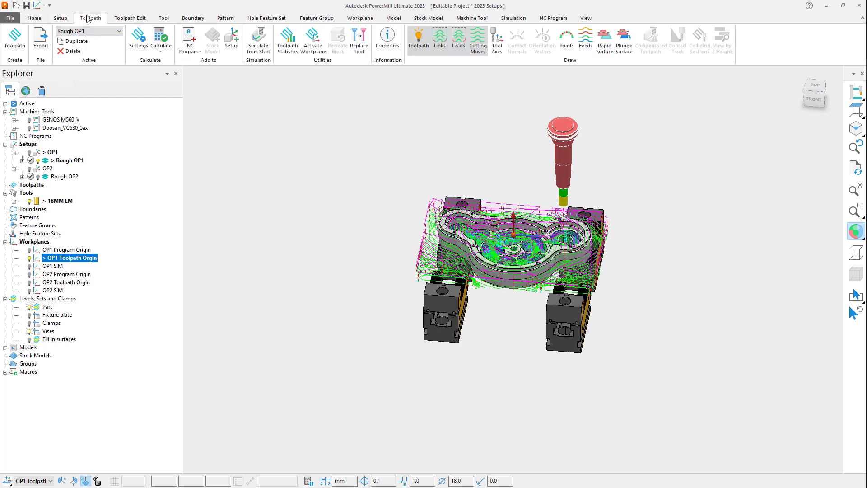
click(15, 37)
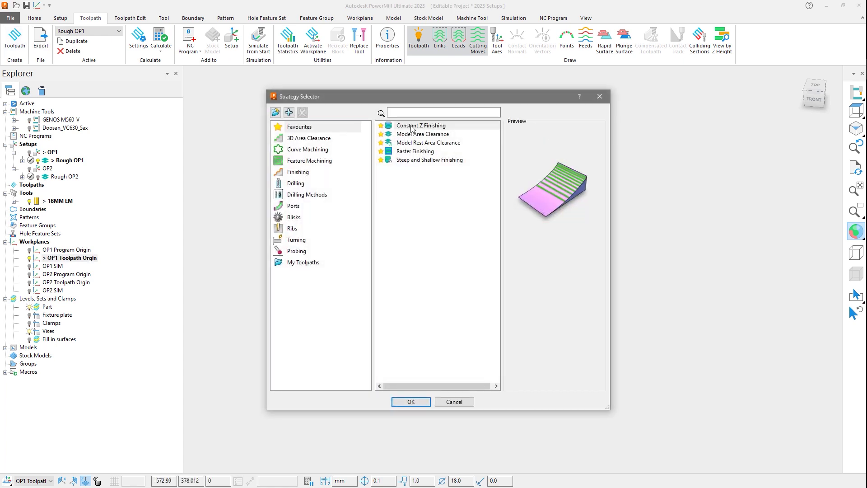
click(411, 126)
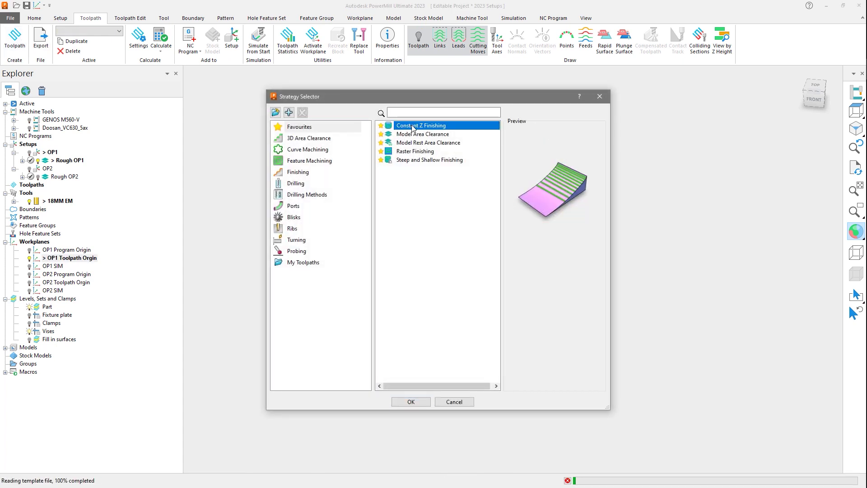
double_click(412, 127)
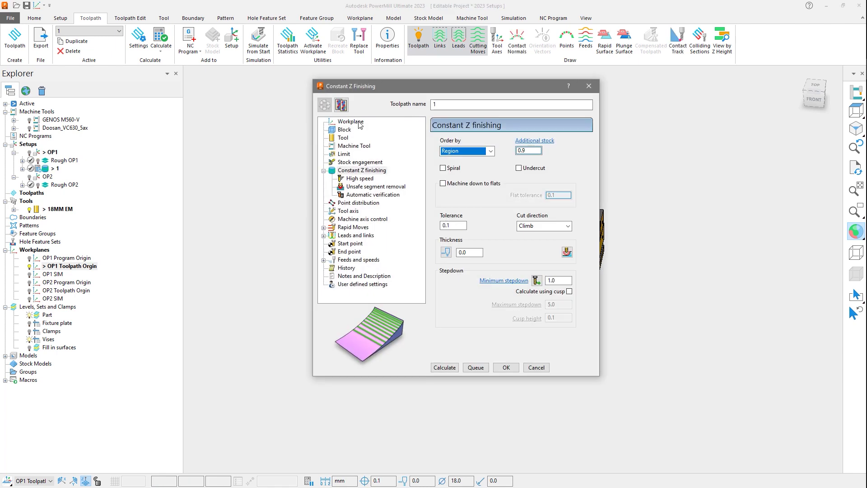
click(357, 122)
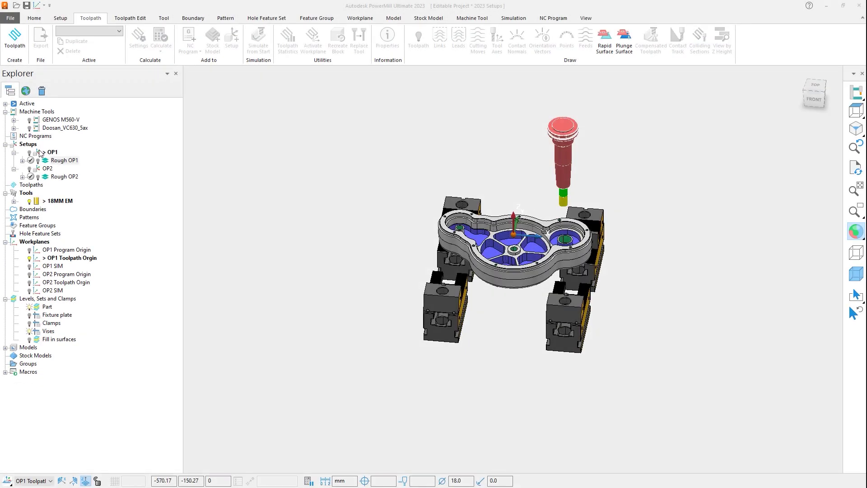
right_click(41, 154)
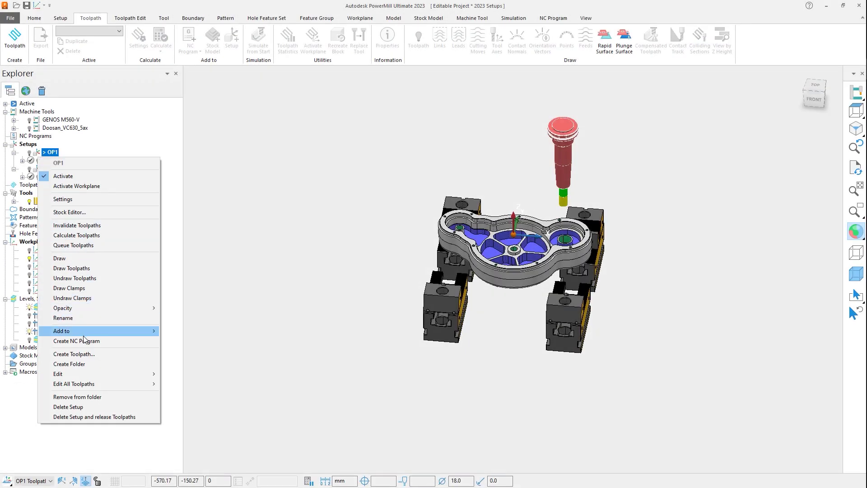
Create an NC program from setup OP1 and review its settings
click(84, 341)
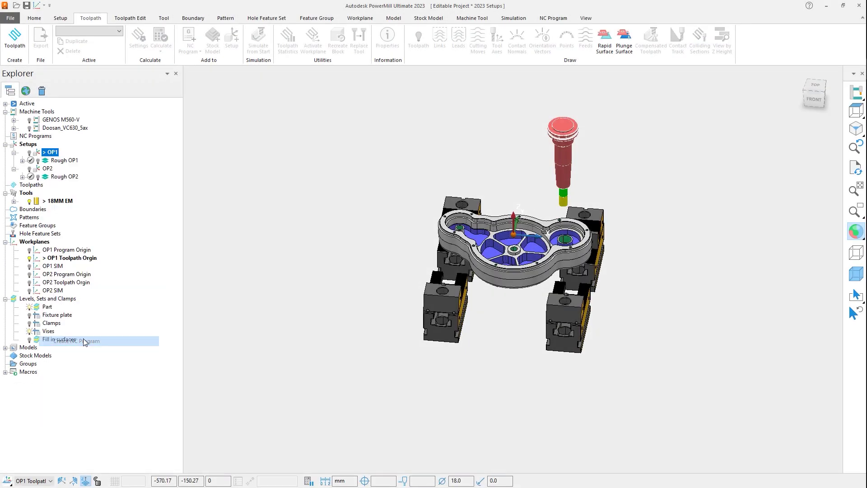
click(6, 136)
right_click(39, 146)
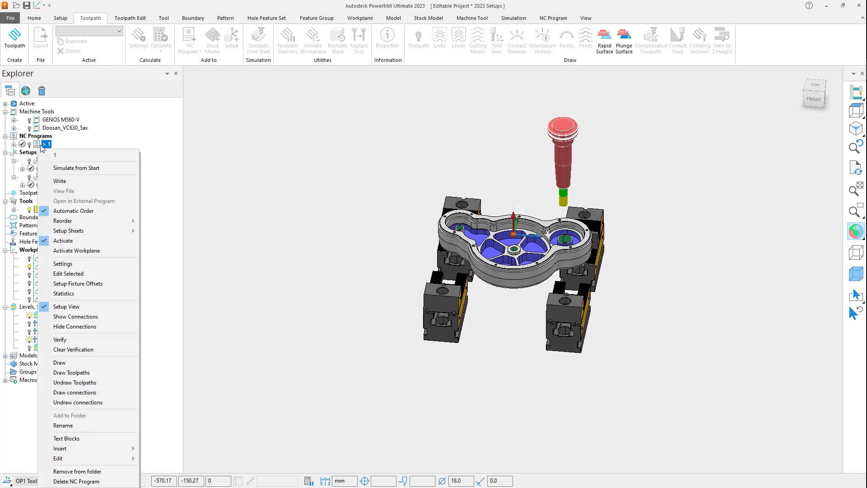
click(61, 263)
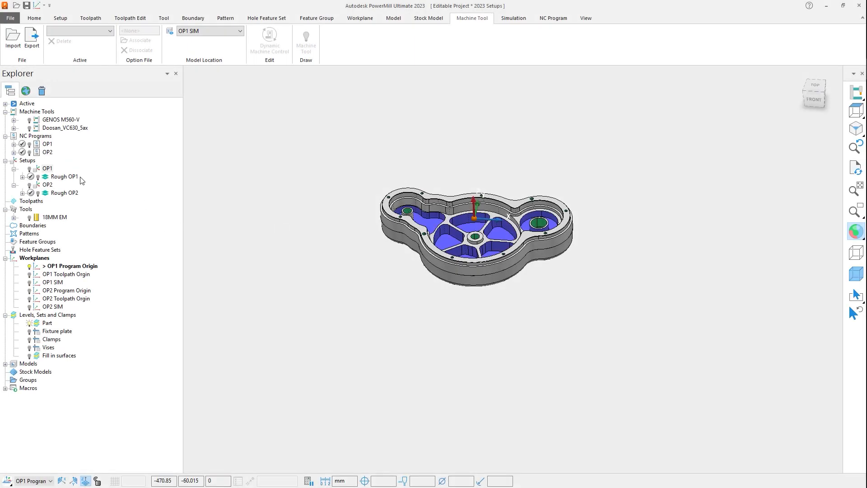
Check OP1's setup Machine Tool page: Doosan_VC630_5ax machine and OP1 SIM model location
right_click(41, 169)
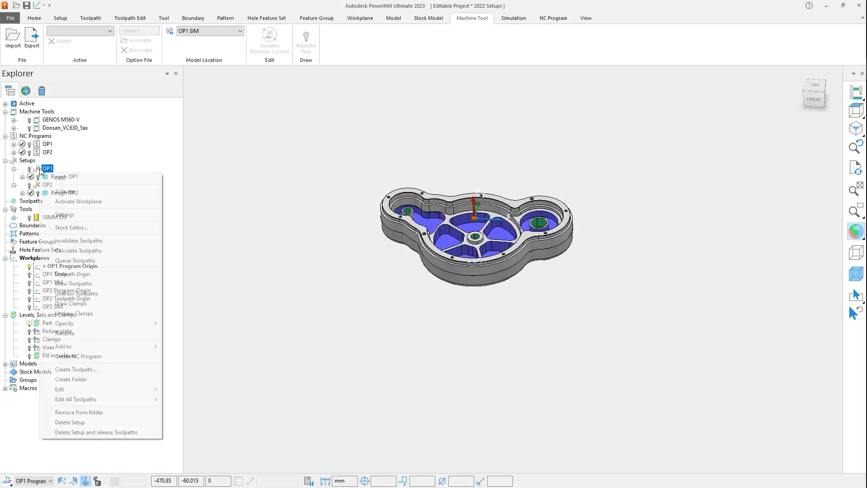
click(64, 216)
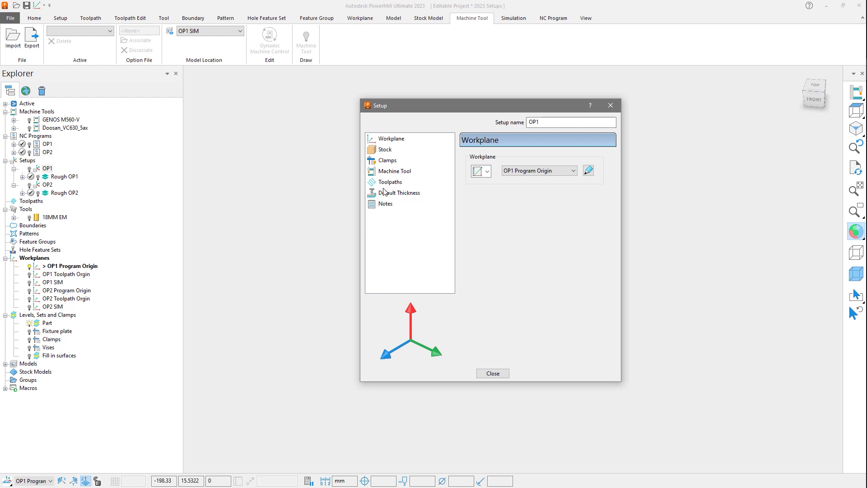
click(374, 175)
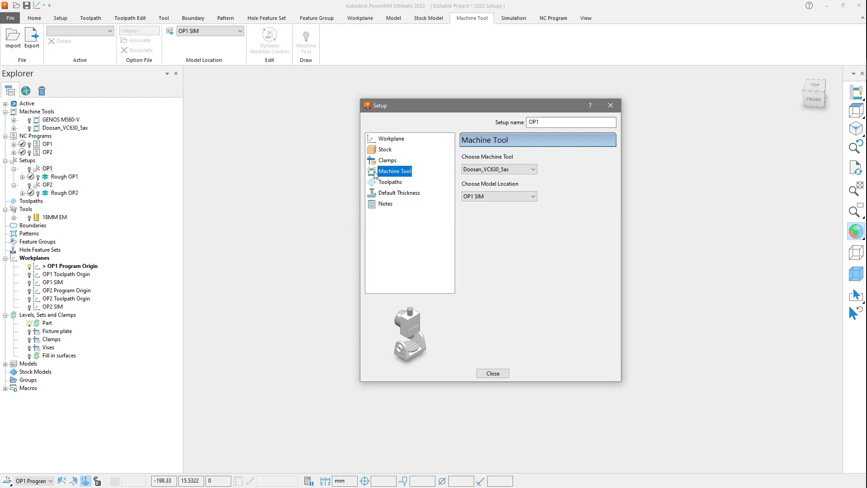
click(533, 170)
click(578, 185)
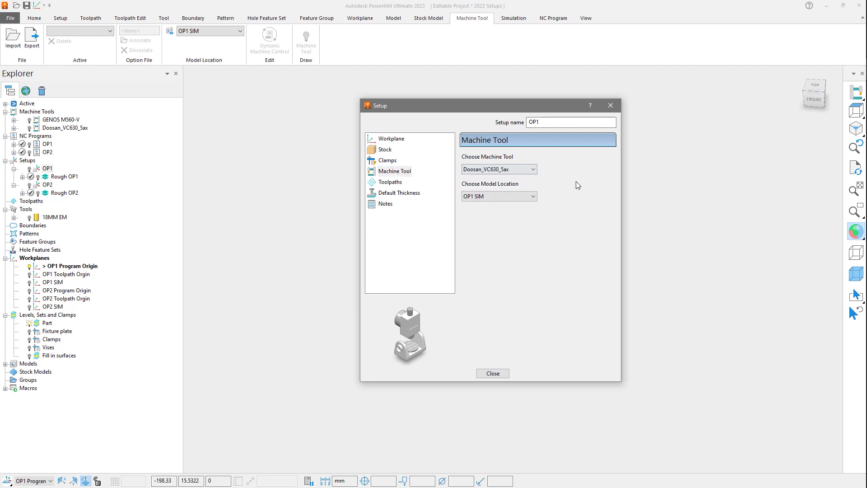
click(535, 195)
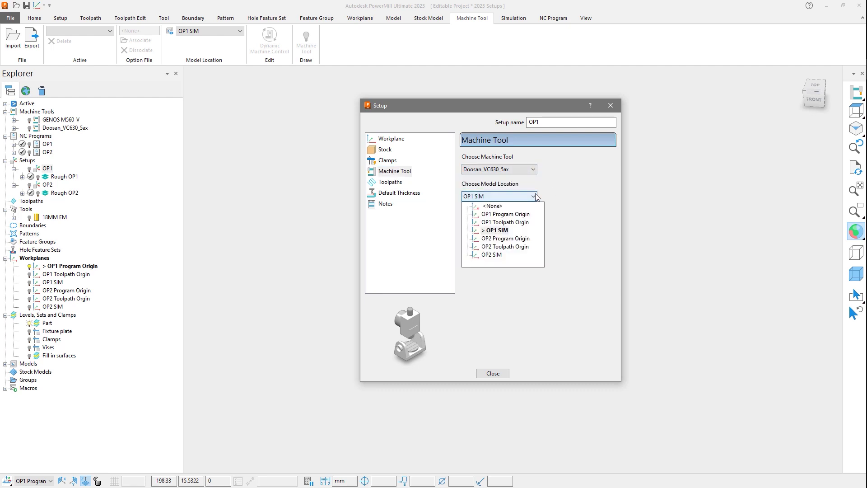
click(565, 211)
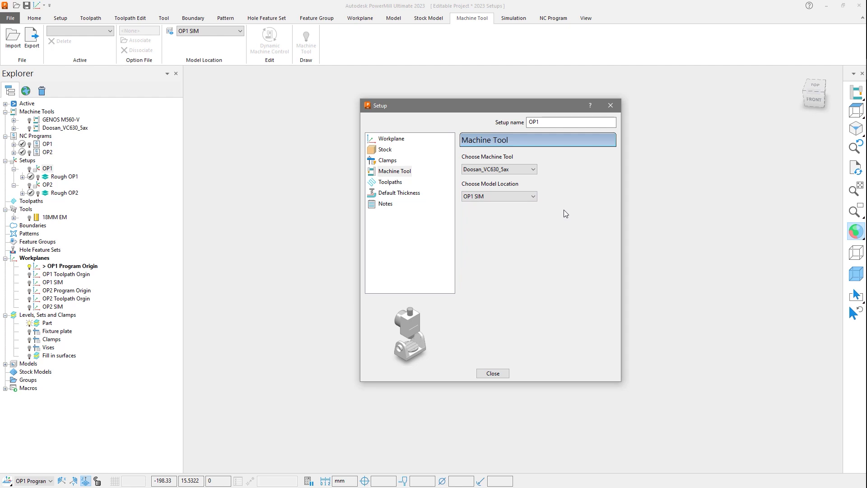
Activate setup OP1 on the Doosan machine, then OP2 on the GENOS M560-V at OP2 SIM
click(493, 374)
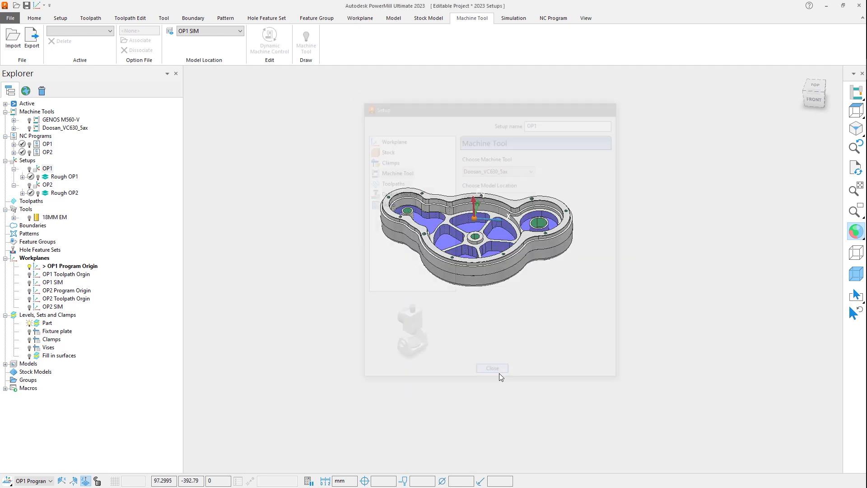
double_click(37, 170)
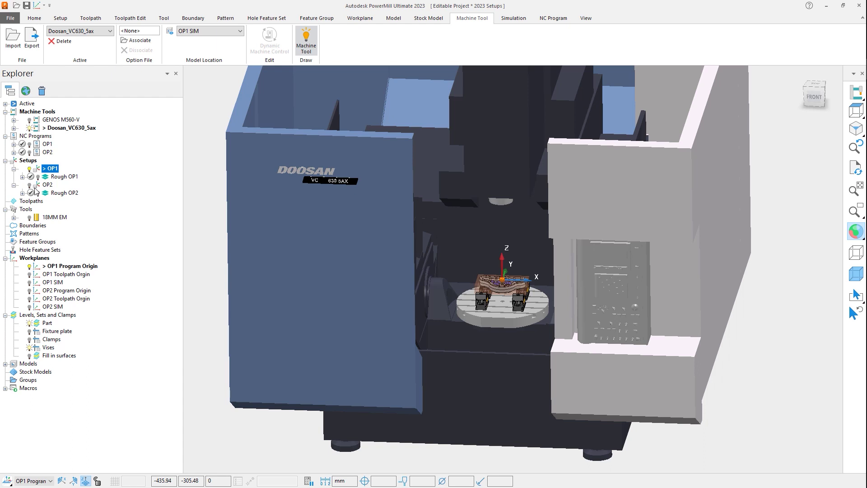
double_click(35, 187)
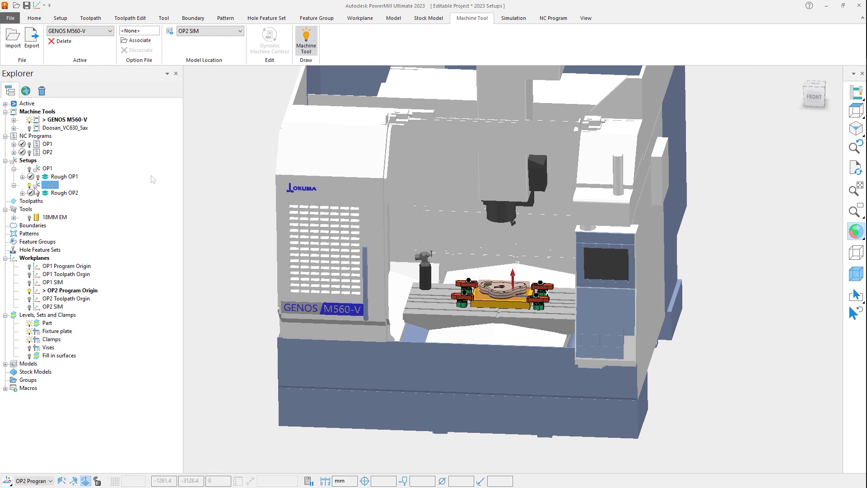
click(44, 144)
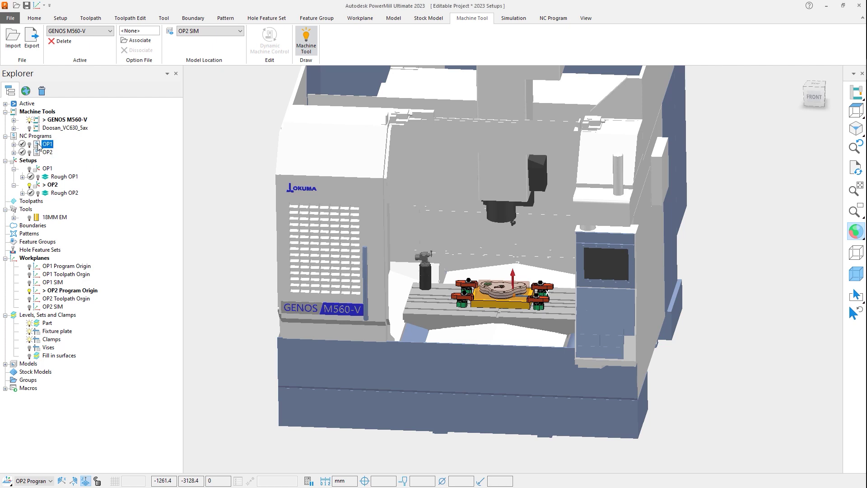
Compare NC program OP1's settings with OP2's: GENOS M560-V, OP2 SIM, Rough OP2
right_click(46, 144)
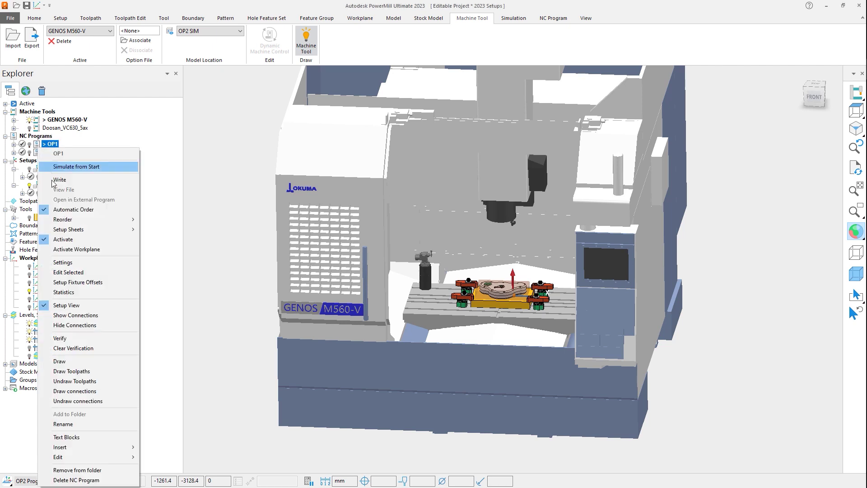
click(61, 262)
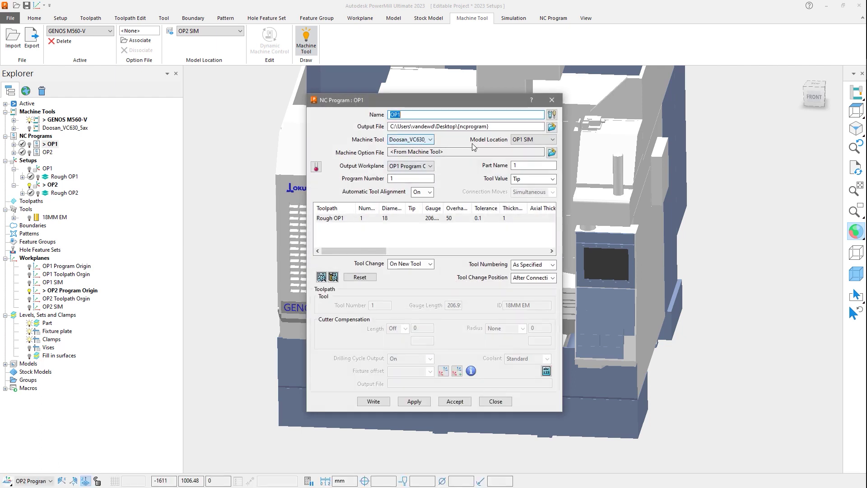
click(47, 152)
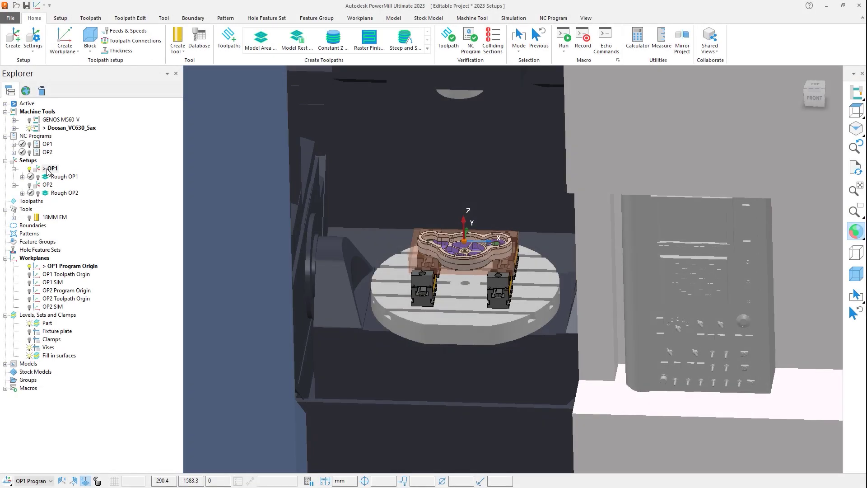
Review the Default Thickness page of setup OP1's settings
right_click(50, 168)
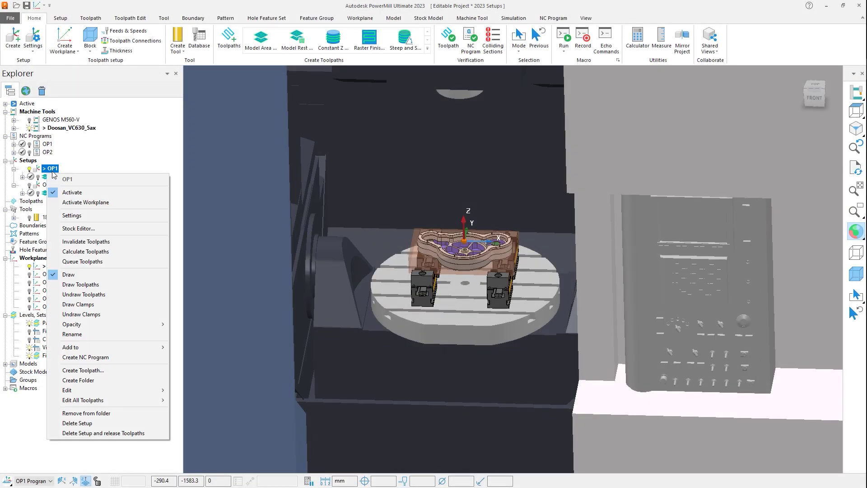
click(68, 216)
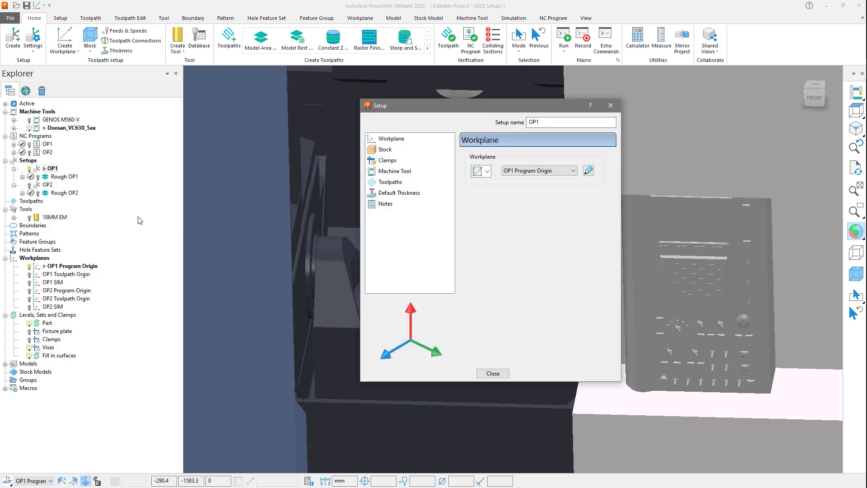
click(370, 197)
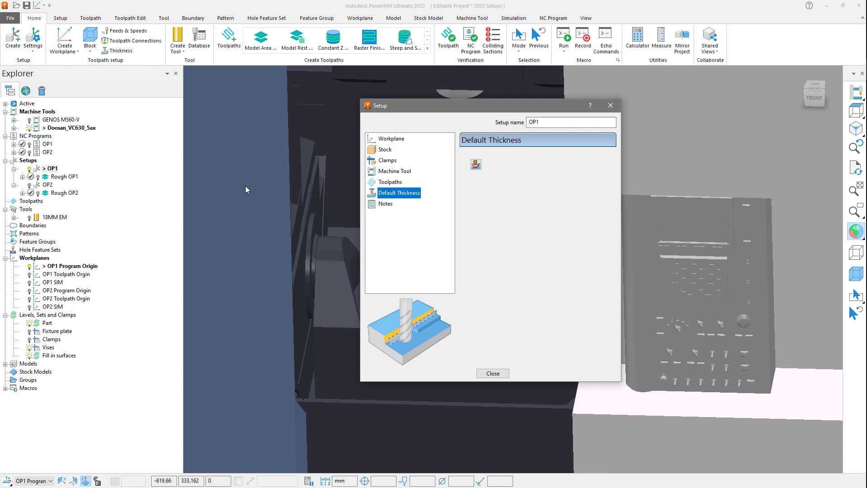
Activate setup OP2, compare its Default Thickness page, and close the setup settings
click(38, 187)
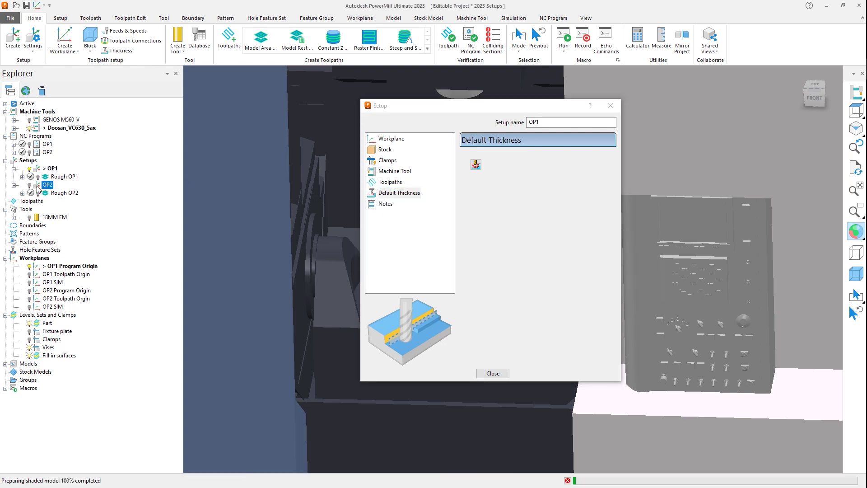
double_click(38, 187)
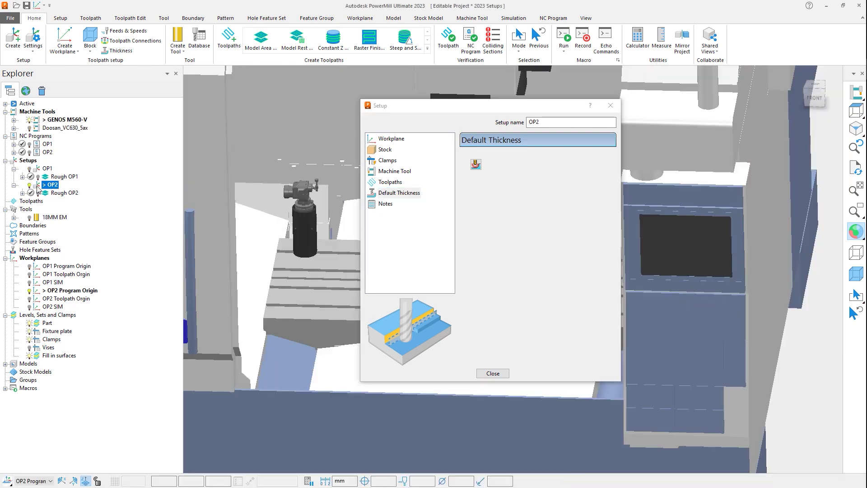
click(382, 194)
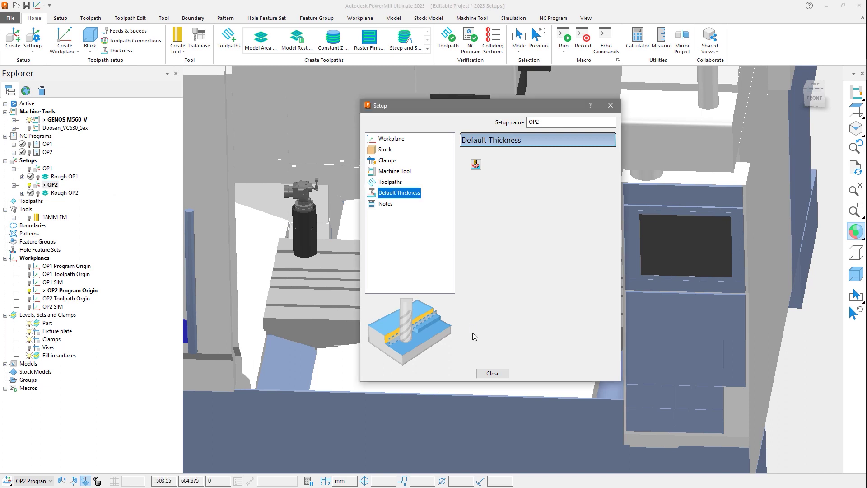
click(492, 374)
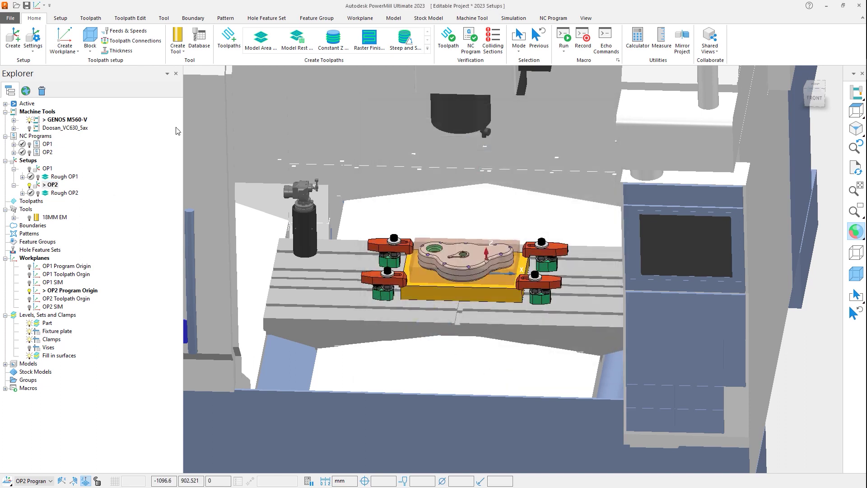
Confirm in Thickness Preferences that setup OP1 sets component set 0 to Ignore
click(110, 52)
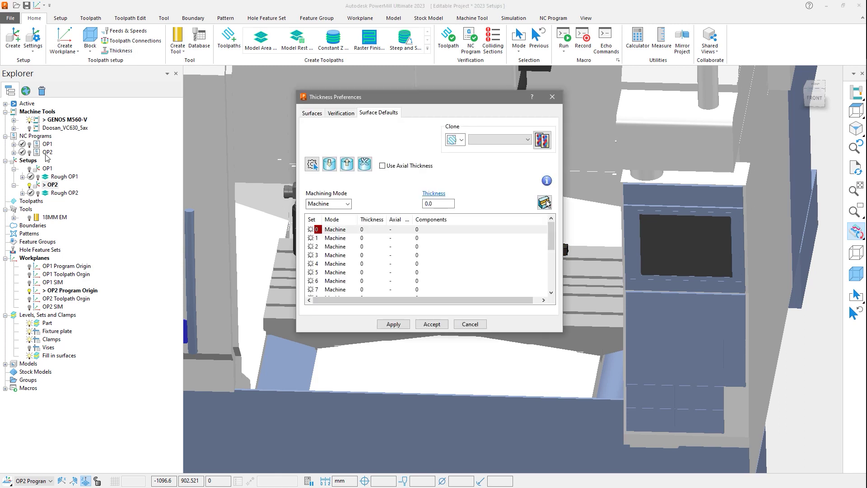
click(38, 168)
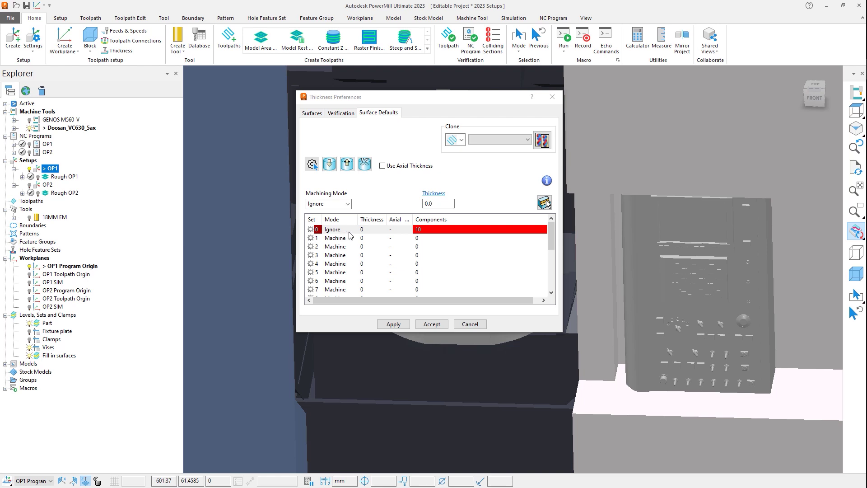
click(339, 232)
click(470, 324)
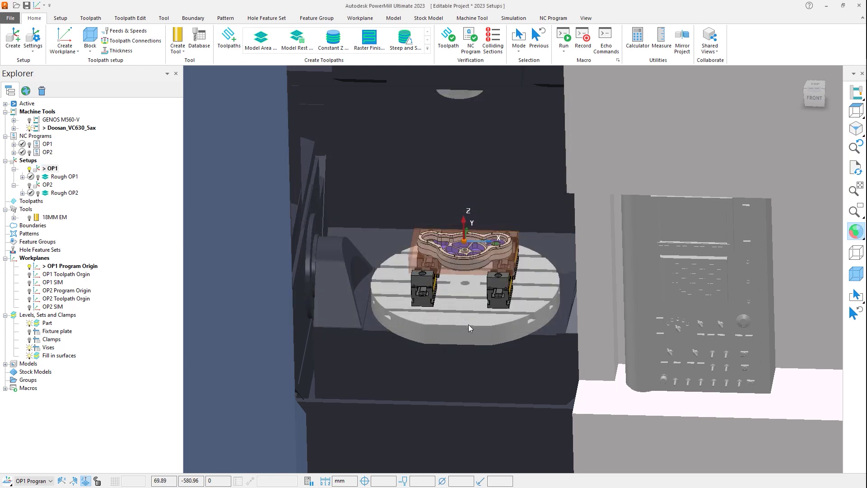
Create Constant Z finishing toolpath 1 under OP1, confirming its component thickness ignores set 0
click(339, 45)
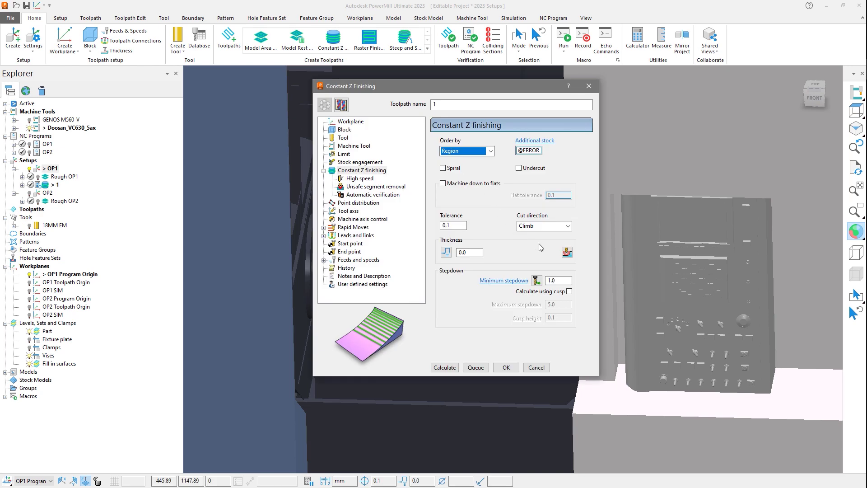
click(567, 252)
click(379, 230)
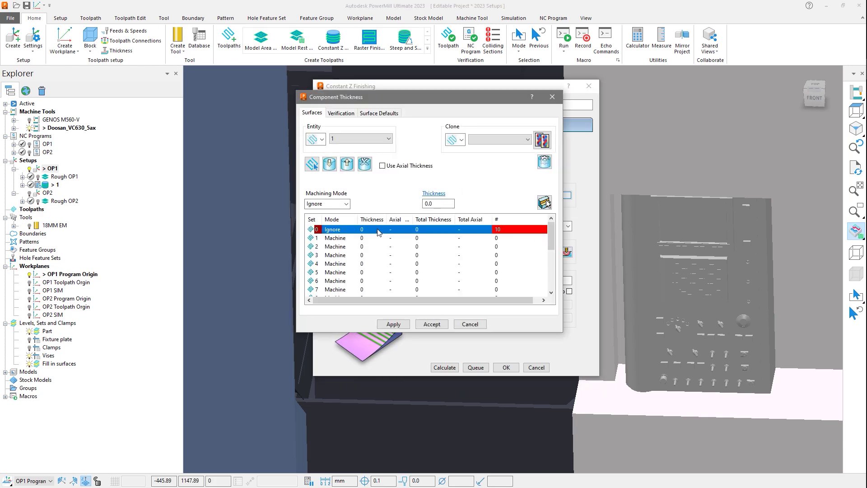
click(471, 324)
click(534, 367)
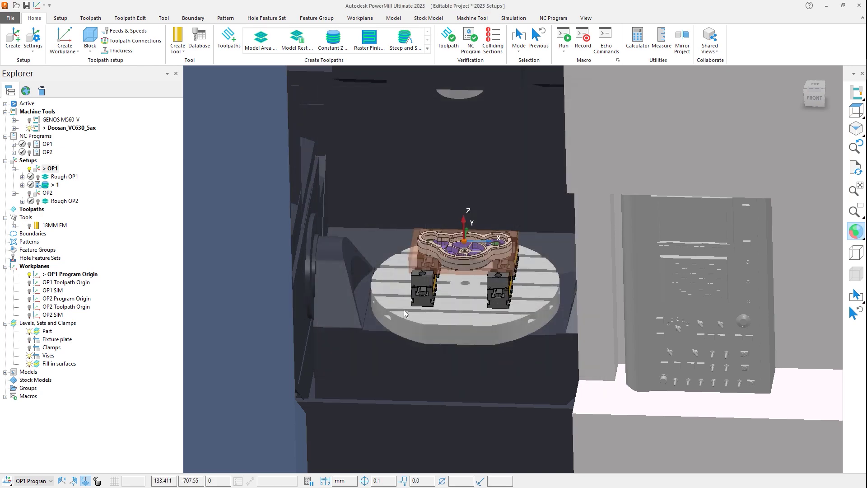
click(113, 51)
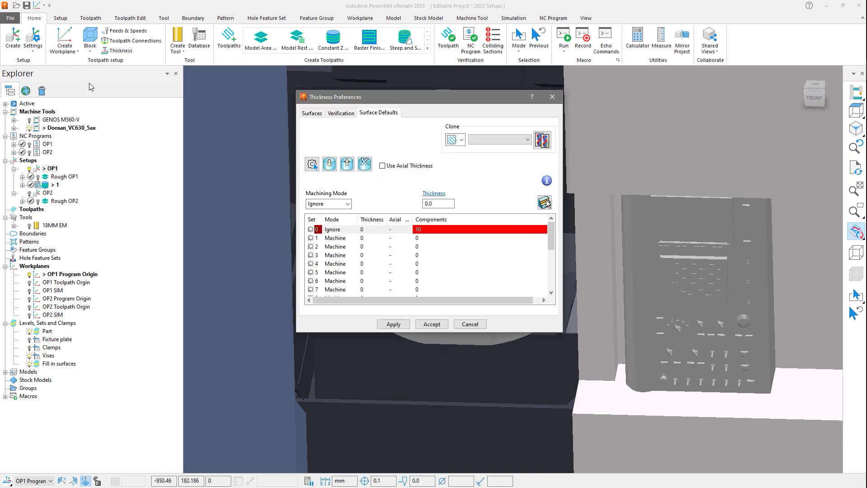
click(39, 194)
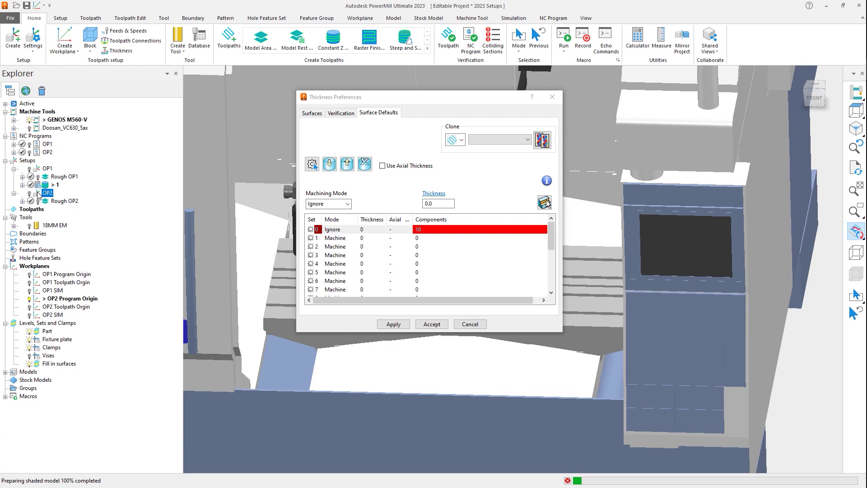
Confirm OP2 sets set 0 to Machine, then check set 0 in Constant Z toolpath 2's component thickness
click(340, 231)
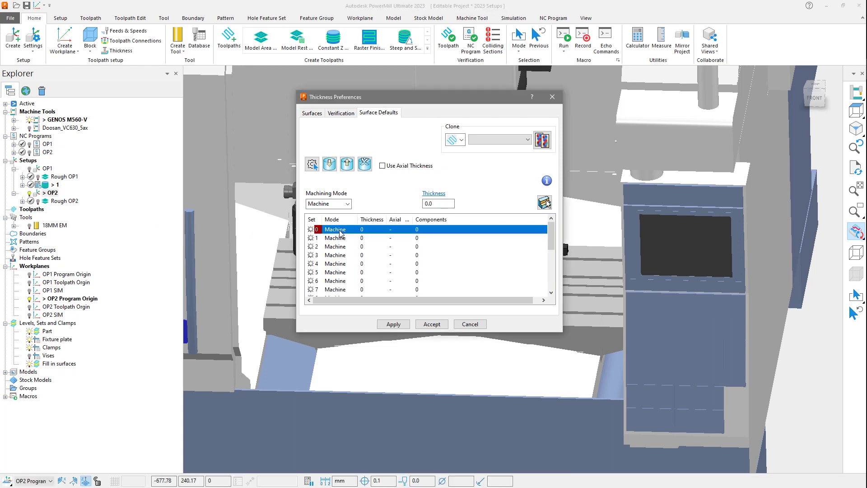
click(470, 324)
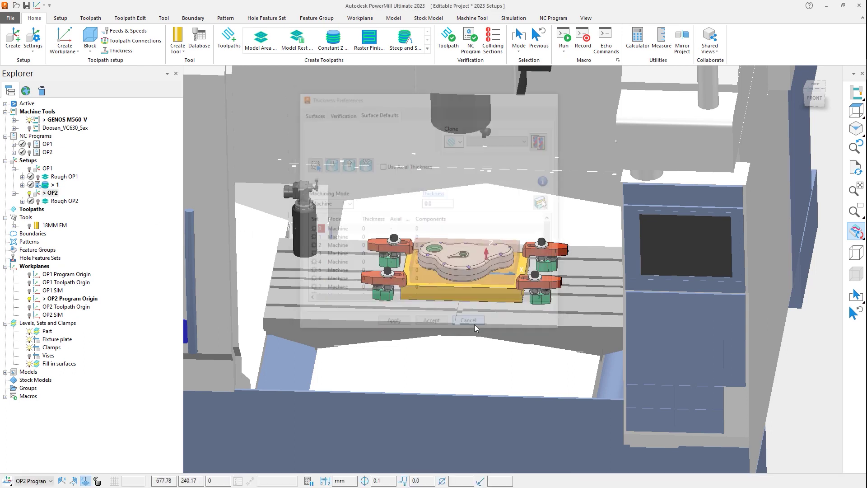
click(336, 43)
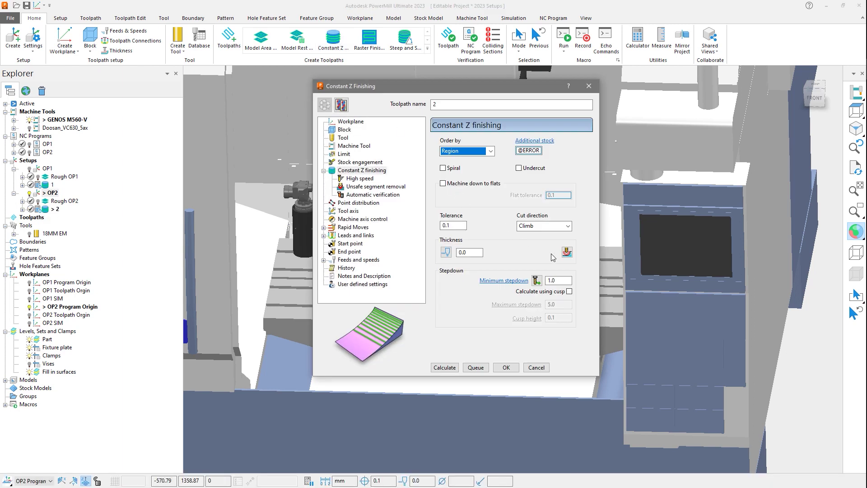
click(567, 253)
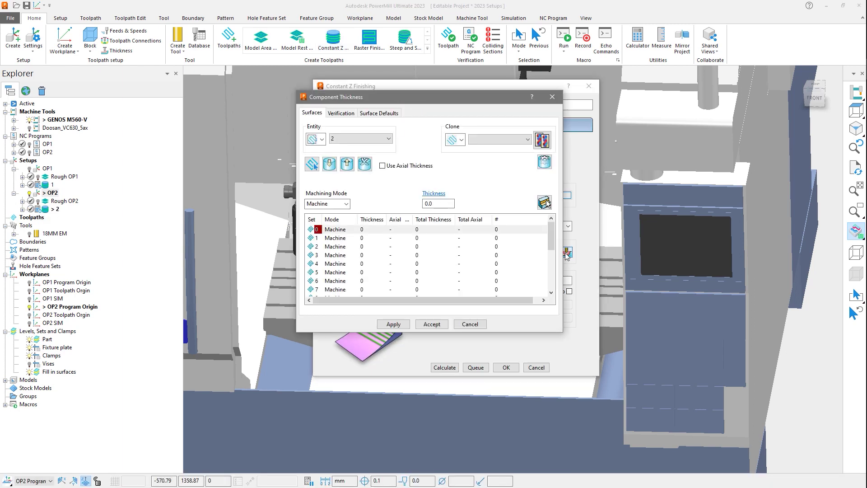
click(342, 229)
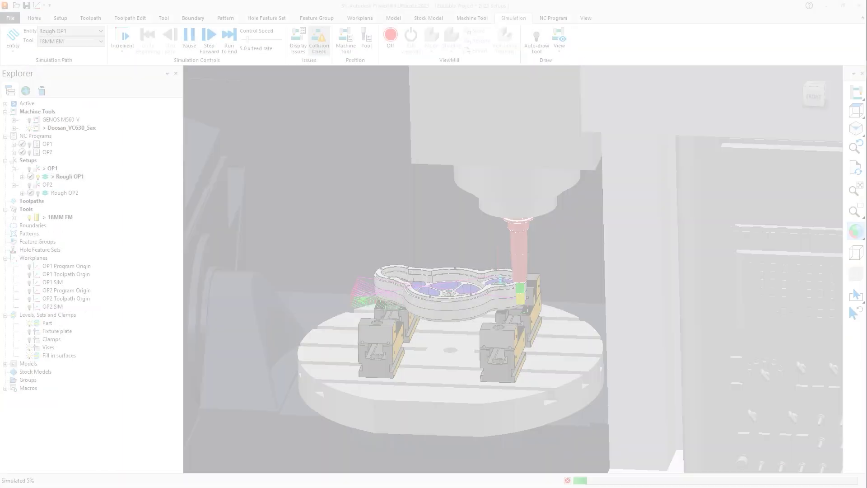